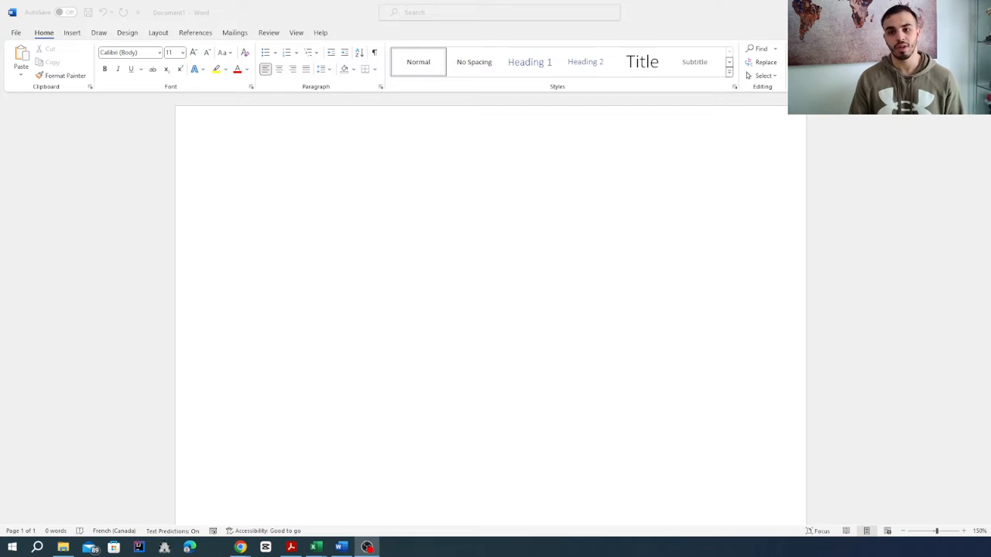
# - Insert a clustered column chart into the blank document
pyautogui.click(72, 36)
pyautogui.click(72, 33)
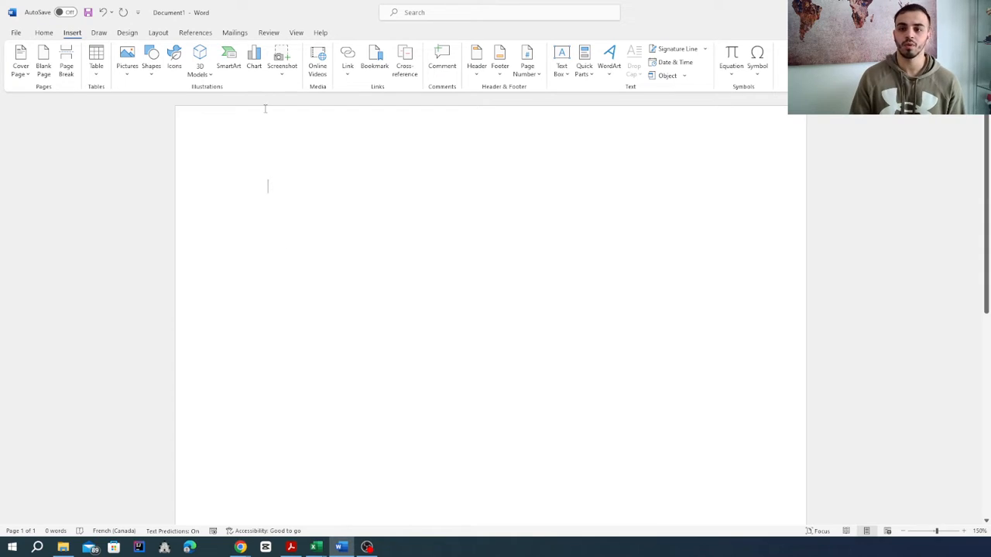
pyautogui.click(255, 62)
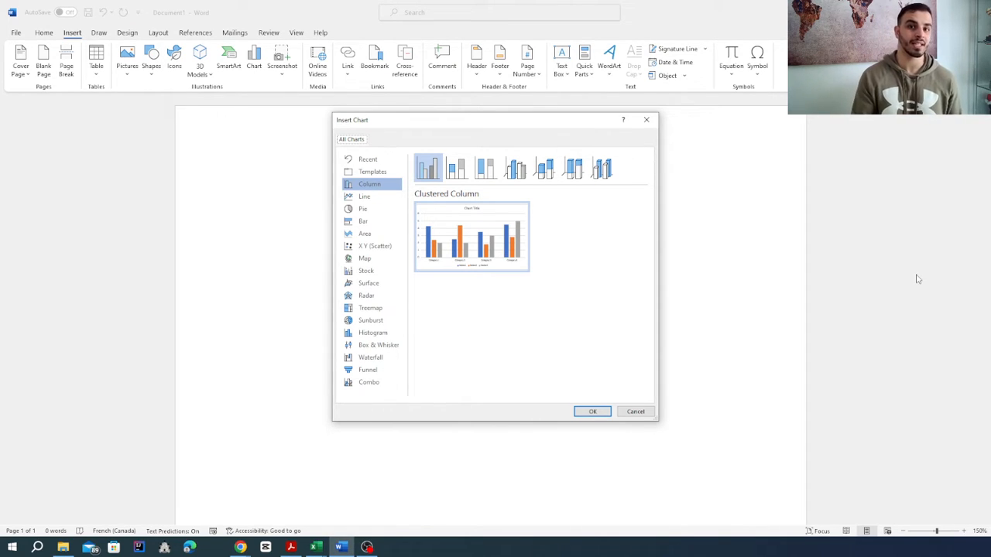
pyautogui.click(590, 412)
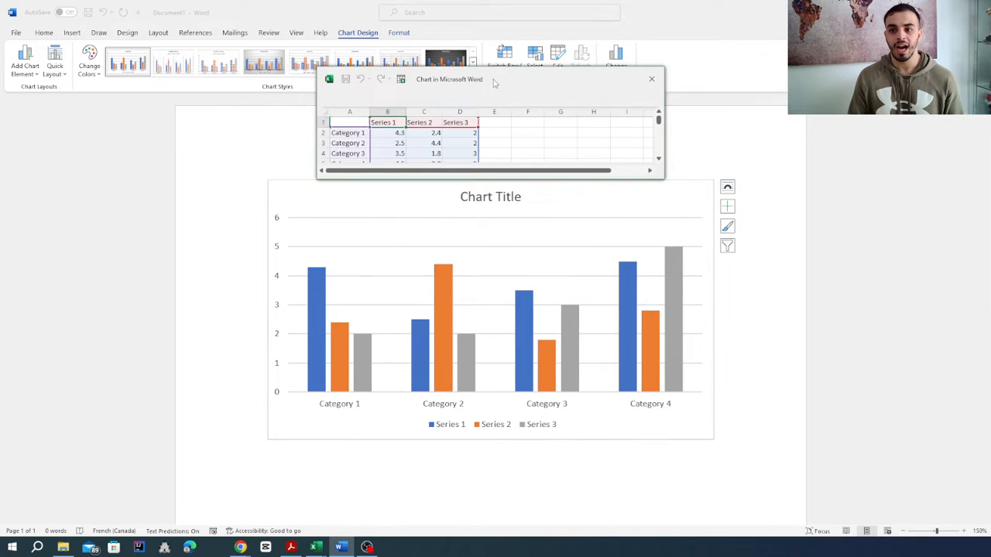
# - Move and enlarge the chart's data sheet to show all category rows, then close it and deselect the chart
pyautogui.moveTo(493, 82); pyautogui.dragTo(490, 212)
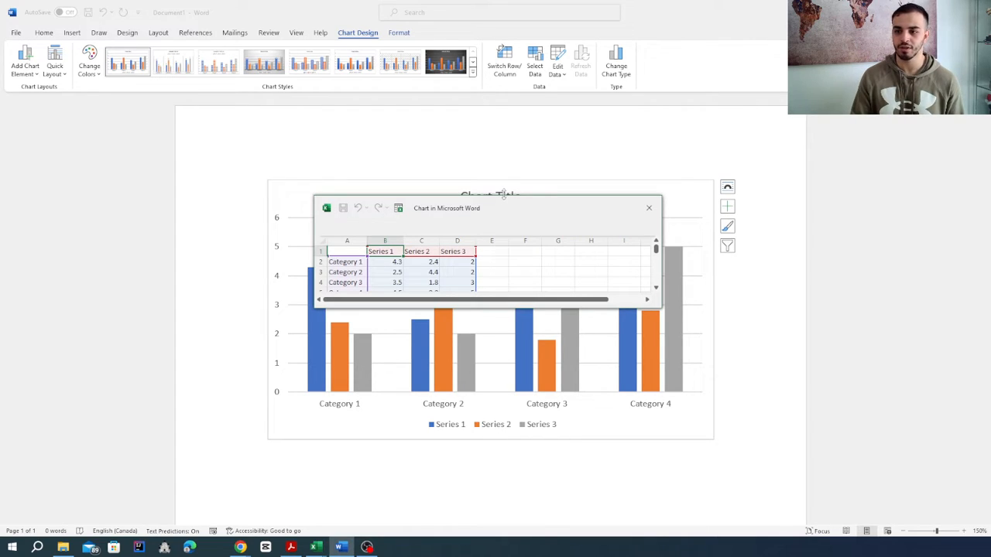
pyautogui.moveTo(504, 195); pyautogui.dragTo(500, 151)
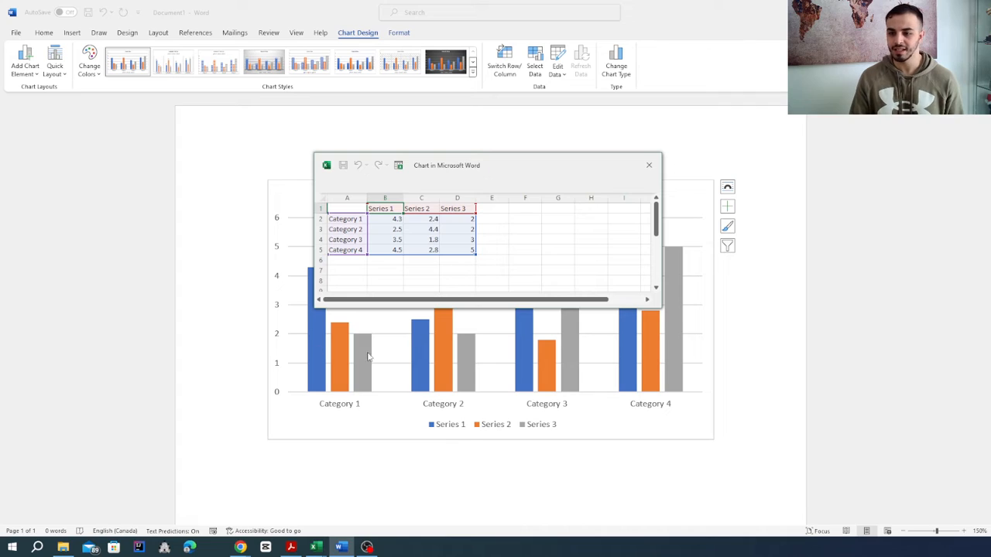
pyautogui.click(648, 165)
pyautogui.click(769, 383)
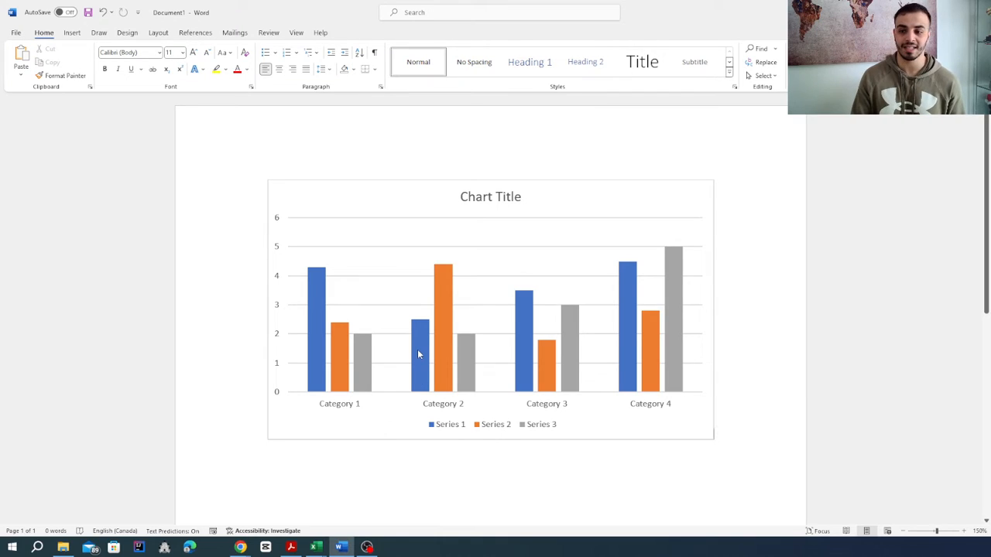
# - Reopen the chart's data for editing and enlarge the data sheet over the chart
pyautogui.rightClick(451, 272)
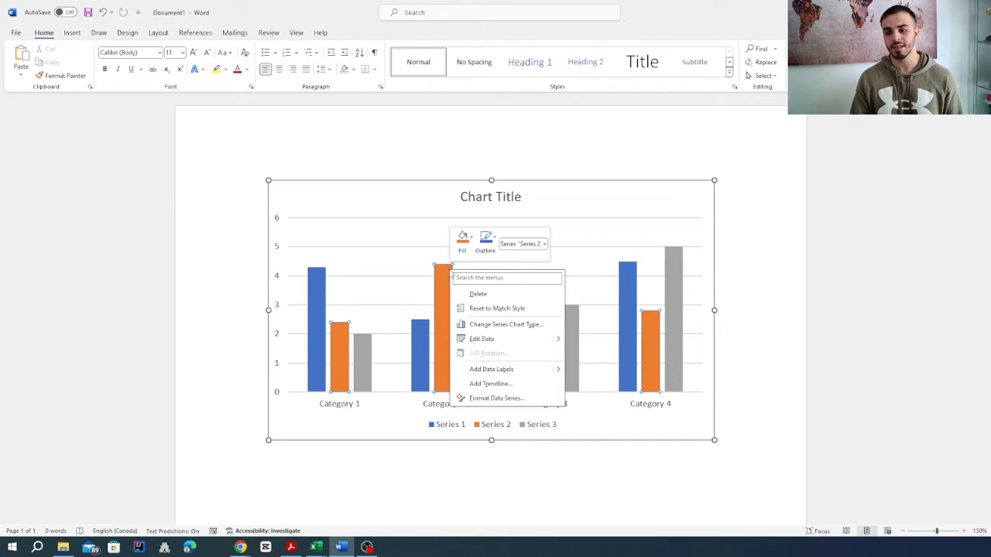
pyautogui.click(492, 342)
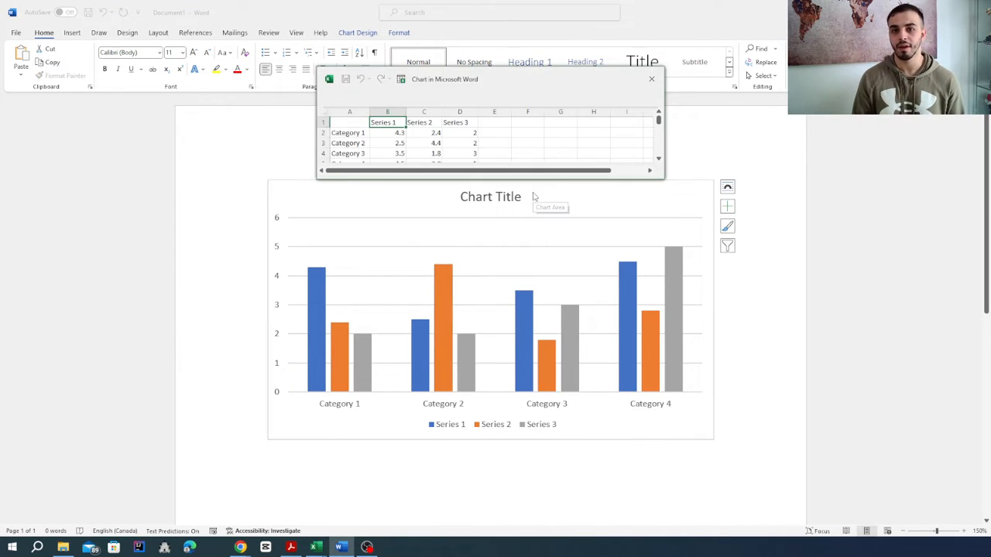
pyautogui.moveTo(491, 90); pyautogui.dragTo(480, 108)
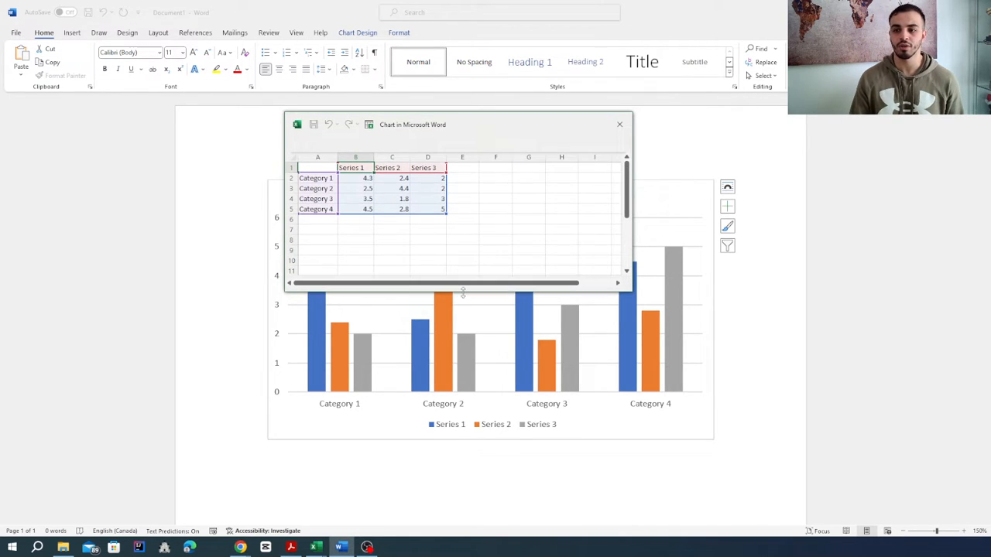
pyautogui.moveTo(462, 293); pyautogui.dragTo(472, 380)
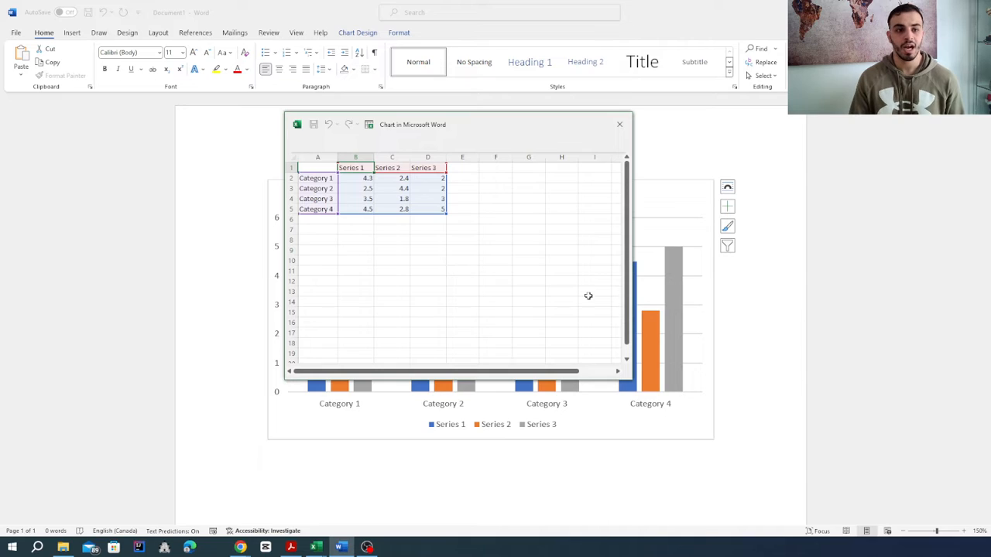
# - Clear all the sample values in B2:D5 of the chart's data sheet
pyautogui.click(367, 188)
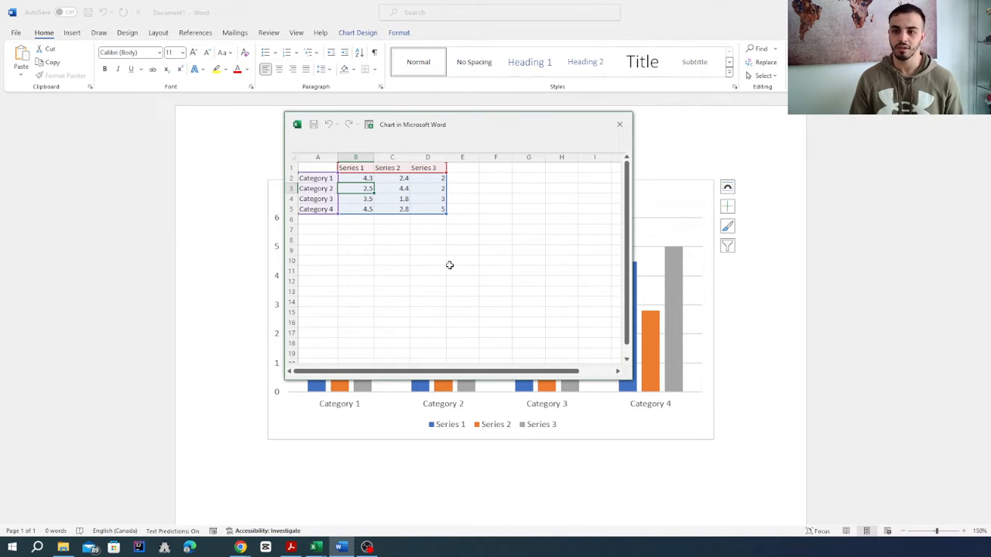
pyautogui.moveTo(357, 178); pyautogui.dragTo(441, 210)
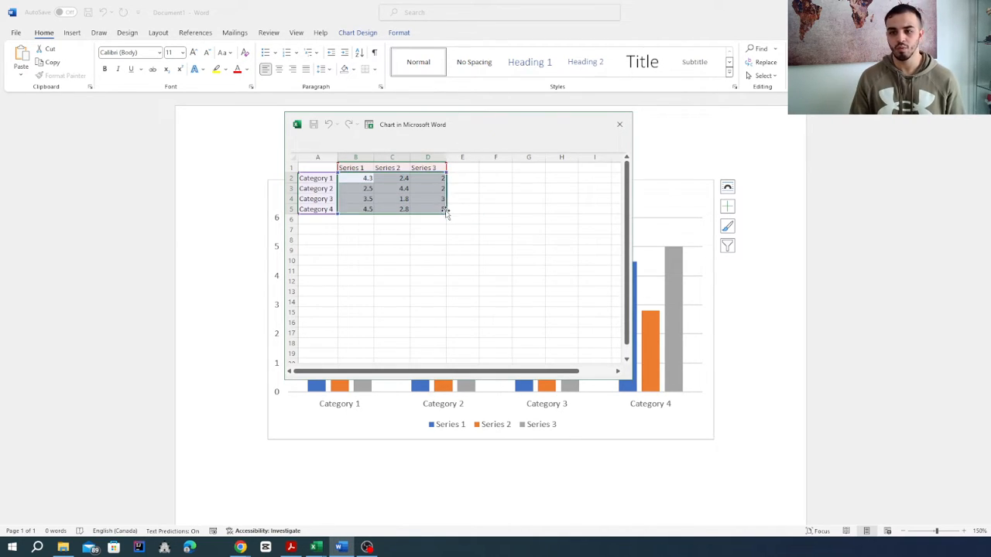
pyautogui.press('Delete')
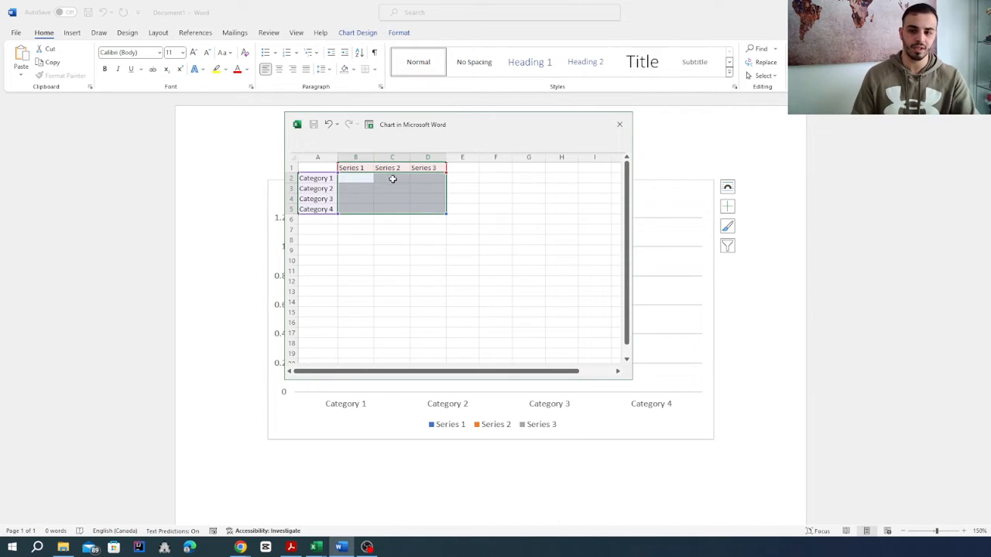
# - Enter the formula =RANDBETWEEN(1,10) in cell B2 for Category 1, Series 1
pyautogui.click(365, 177)
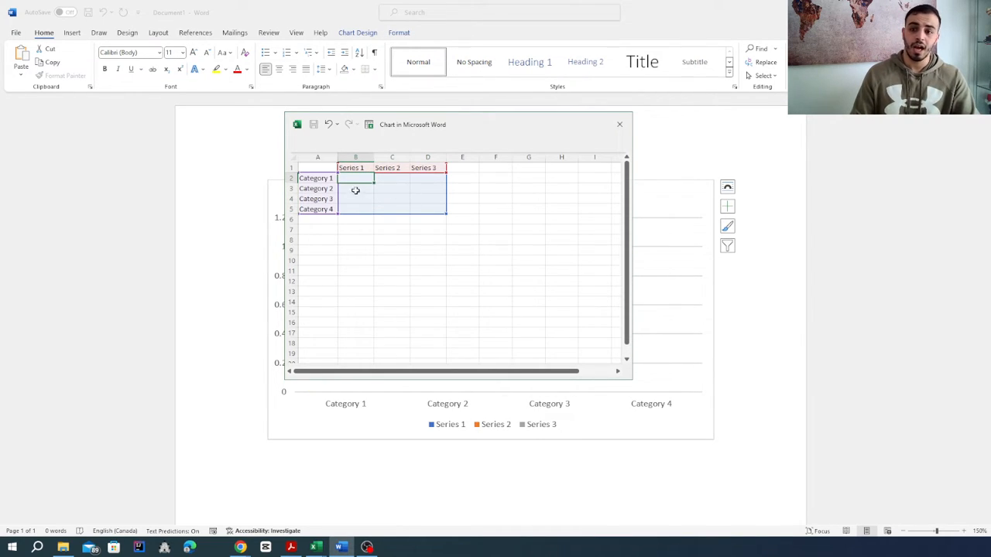
pyautogui.click(324, 178)
pyautogui.click(353, 181)
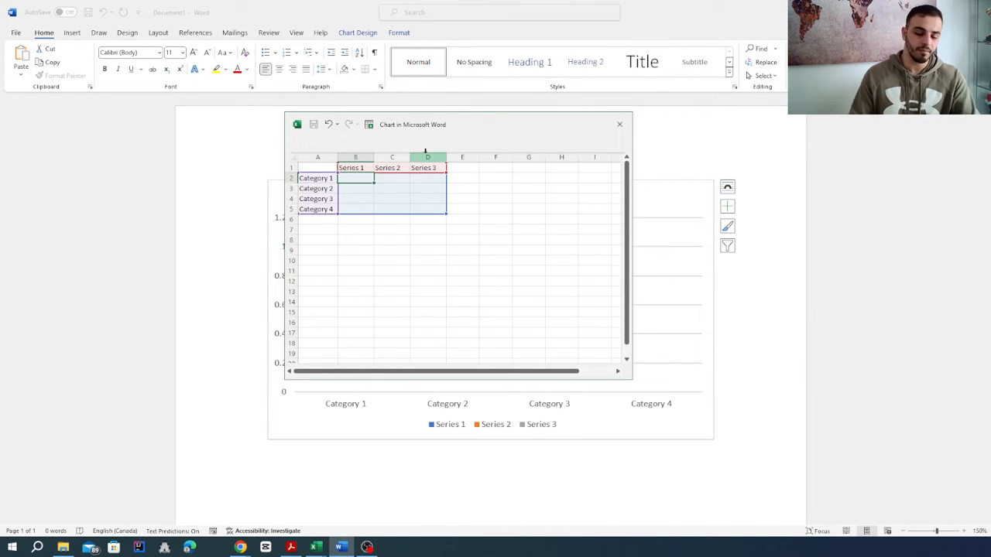
pyautogui.write('=')
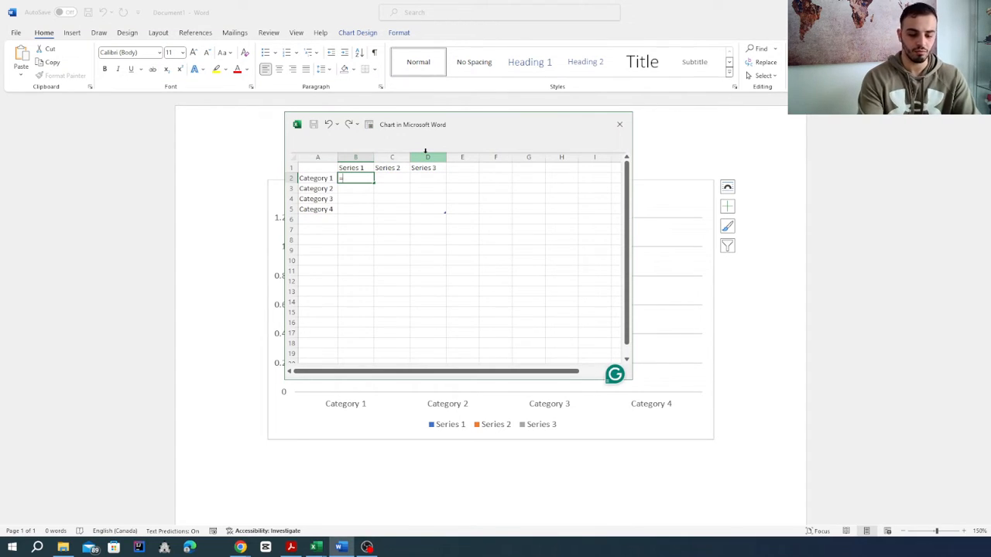
pyautogui.write('ra')
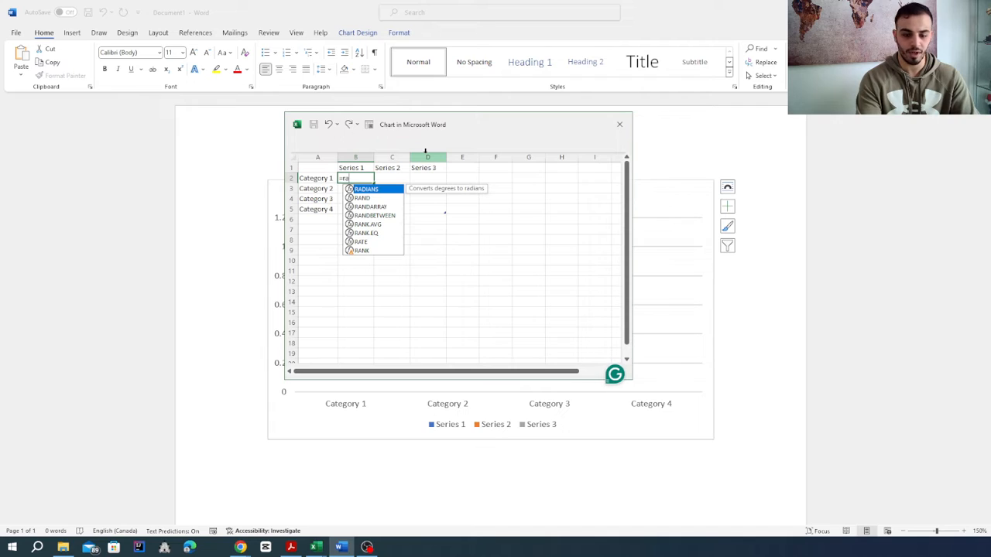
pyautogui.write('nd')
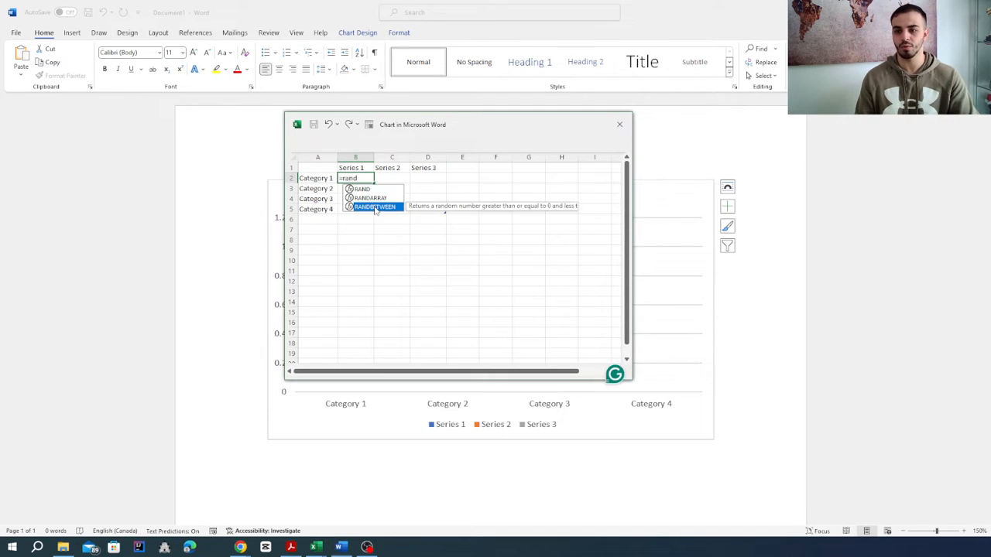
pyautogui.doubleClick(377, 207)
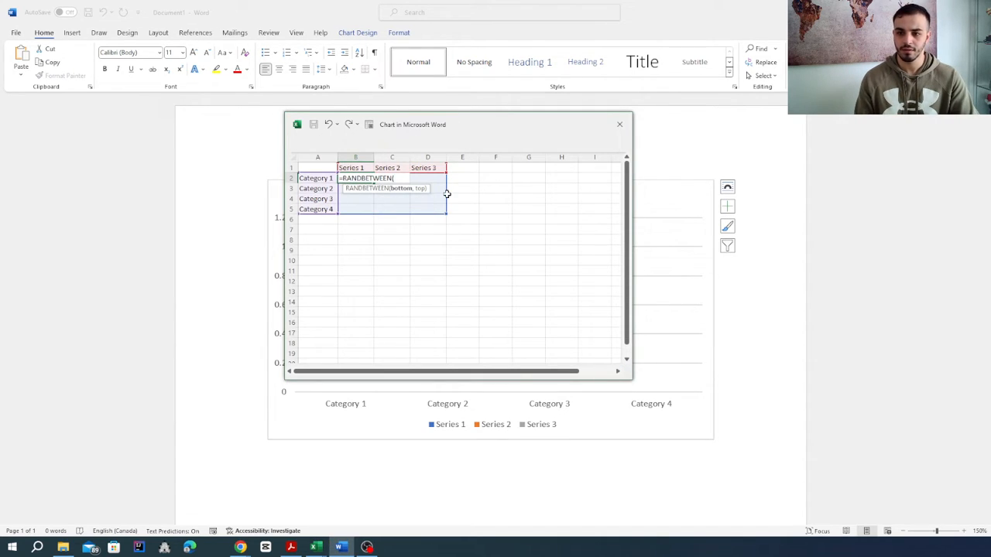
pyautogui.write('1,10')
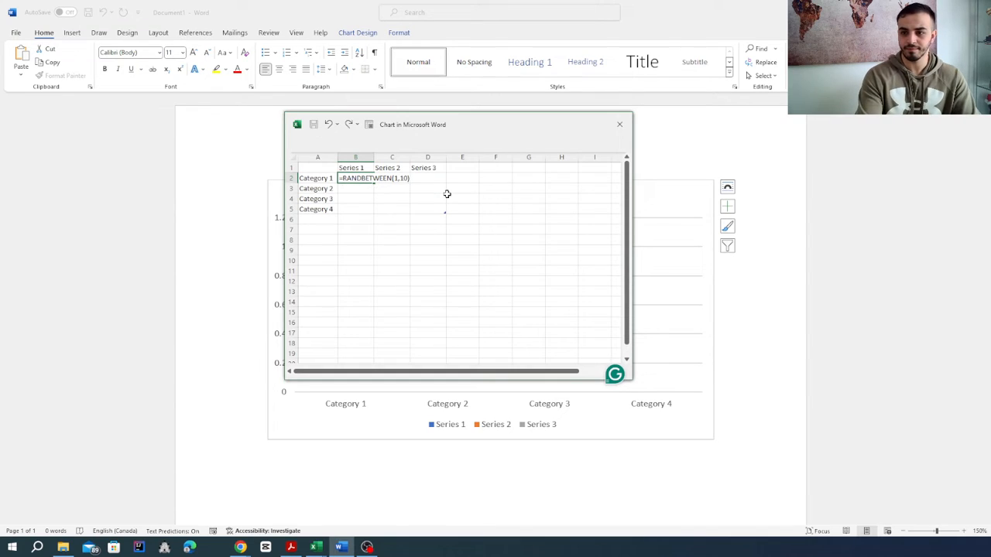
pyautogui.press('Return')
# - Fill the random-number formula from B2 across to D2 for Series 2 and Series 3
pyautogui.click(354, 178)
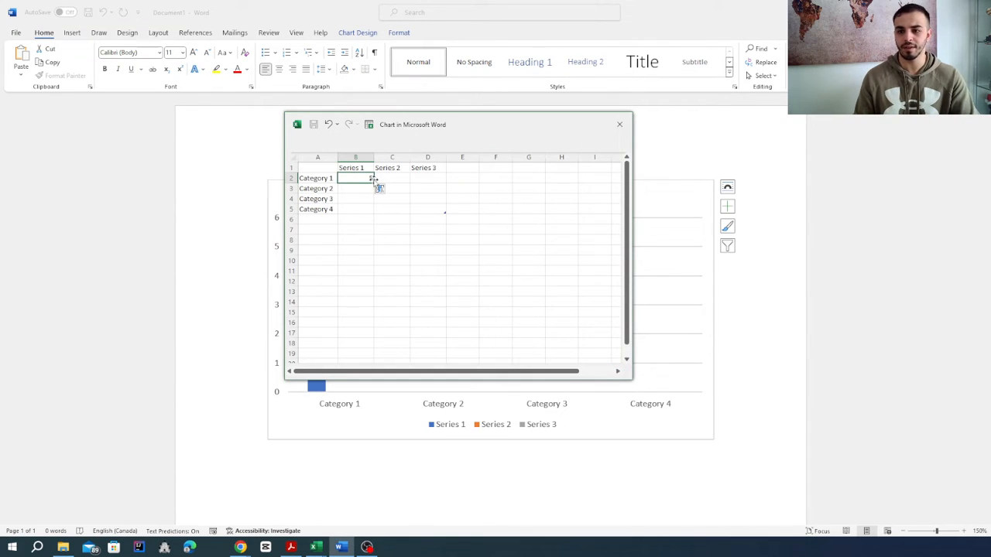
pyautogui.moveTo(372, 182); pyautogui.dragTo(446, 202)
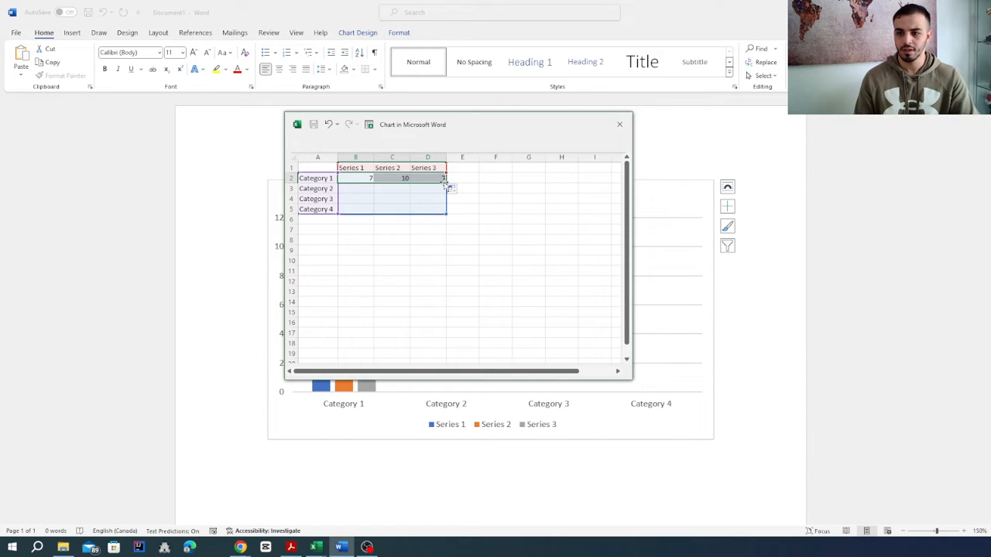
pyautogui.click(484, 203)
# - Copy the formulas in B2:D2 into the Category 2, Category 3 and Category 4 rows
pyautogui.moveTo(354, 178); pyautogui.dragTo(426, 178)
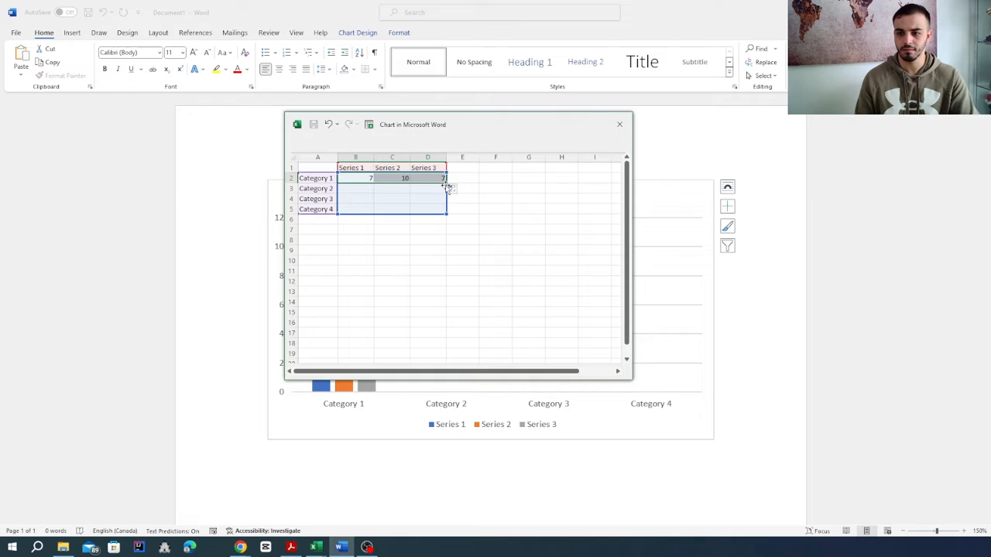
pyautogui.hotkey('ctrl', 'c')
pyautogui.click(354, 189)
pyautogui.hotkey('ctrl', 'v')
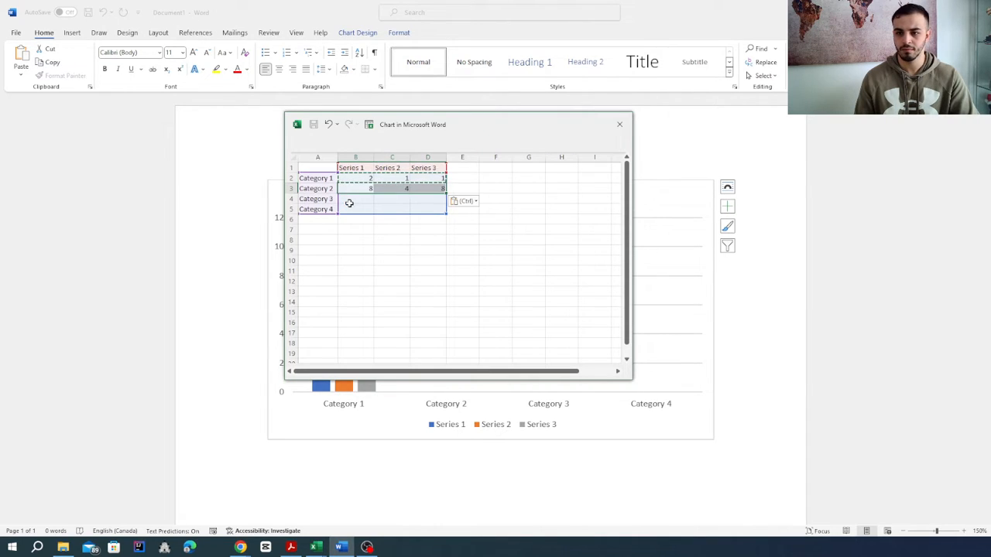
pyautogui.click(349, 203)
pyautogui.hotkey('ctrl', 'v')
pyautogui.click(348, 209)
pyautogui.hotkey('ctrl', 'v')
pyautogui.click(405, 271)
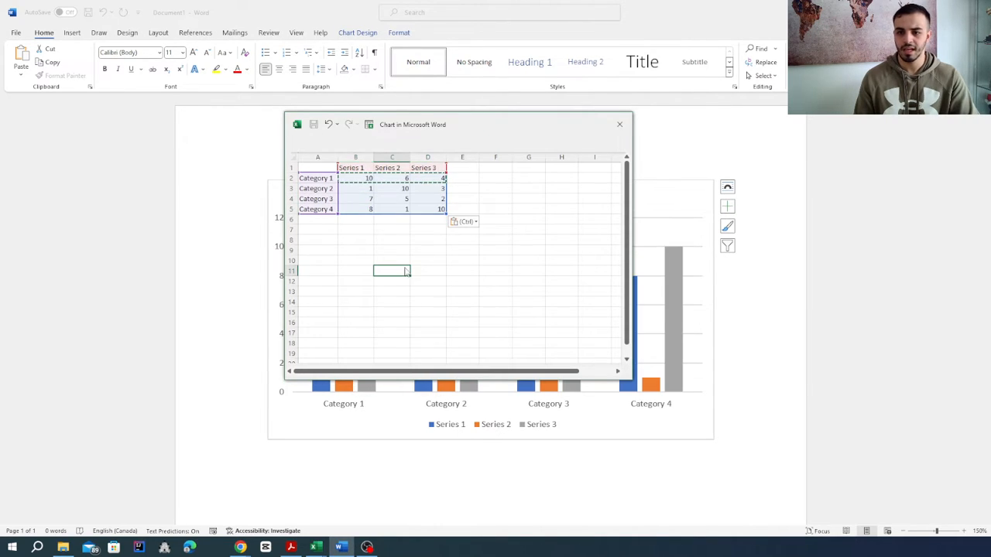
# - Recalculate the random values and move the data sheet aside to check the chart, then bring it back
pyautogui.click(460, 280)
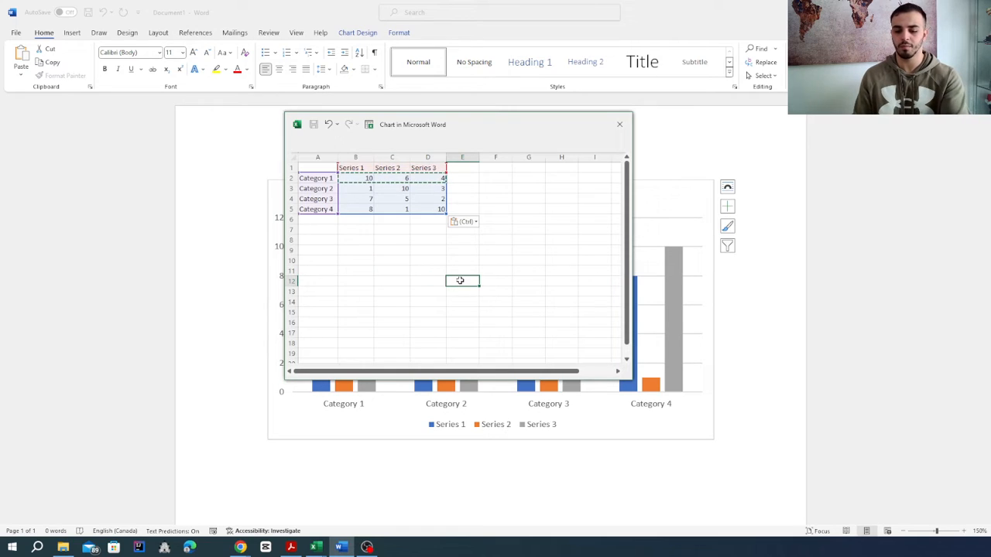
pyautogui.press('F9')
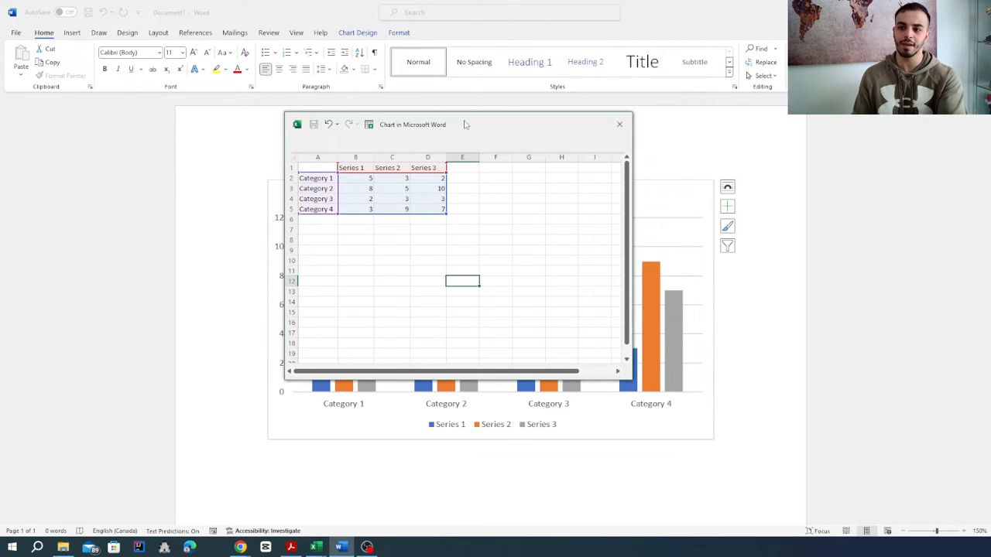
pyautogui.moveTo(465, 124); pyautogui.dragTo(774, 37)
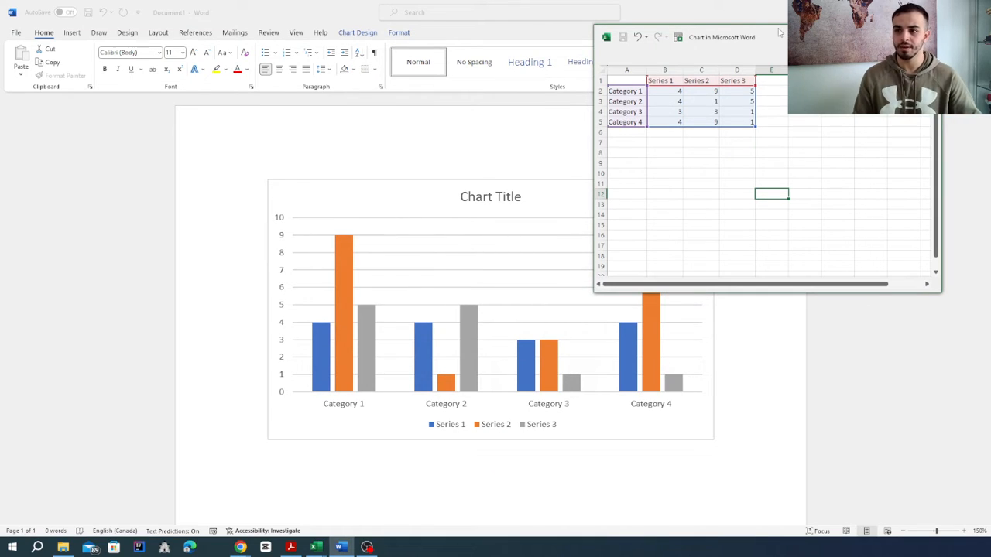
pyautogui.moveTo(779, 34); pyautogui.dragTo(470, 69)
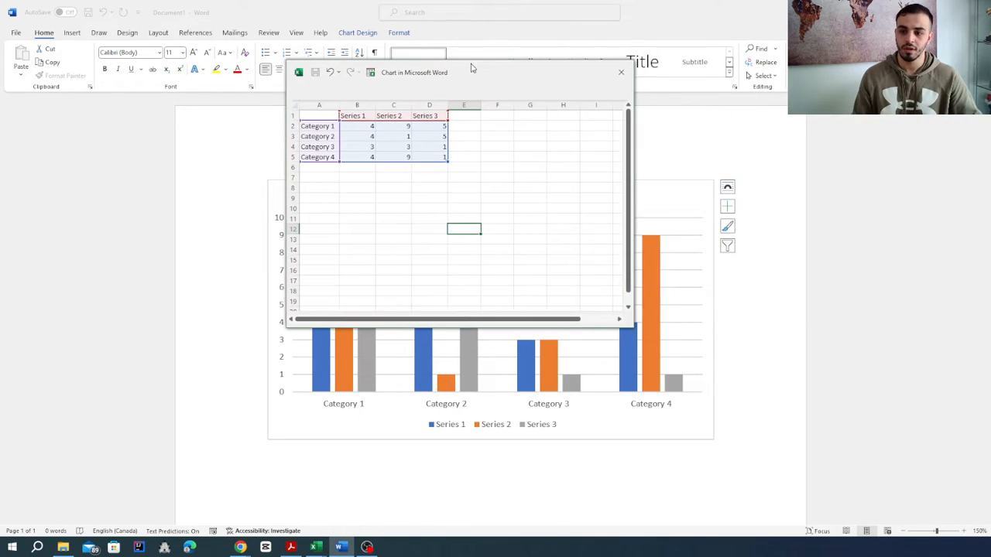
# - Rename the Category 1 label in cell A2 to Cat 1
pyautogui.click(313, 126)
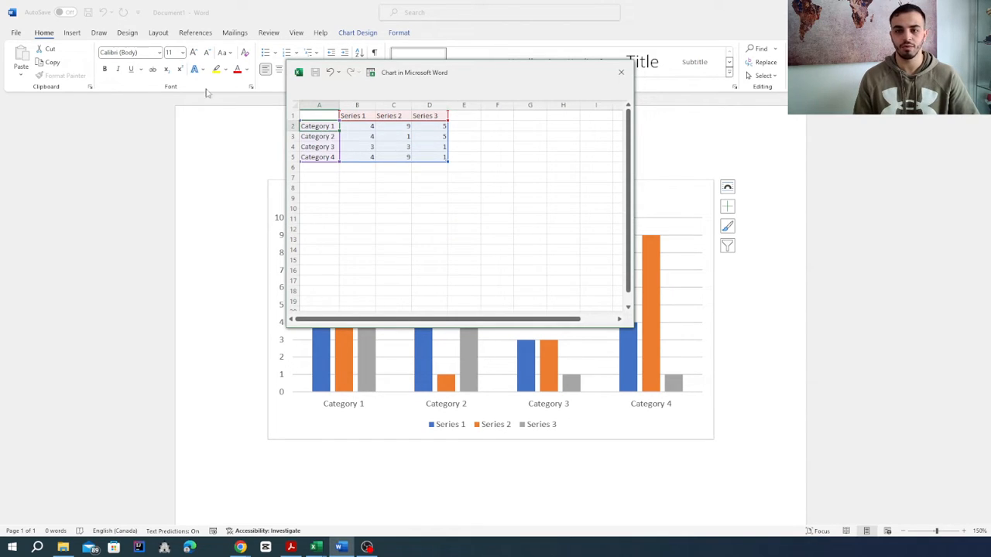
pyautogui.doubleClick(325, 126)
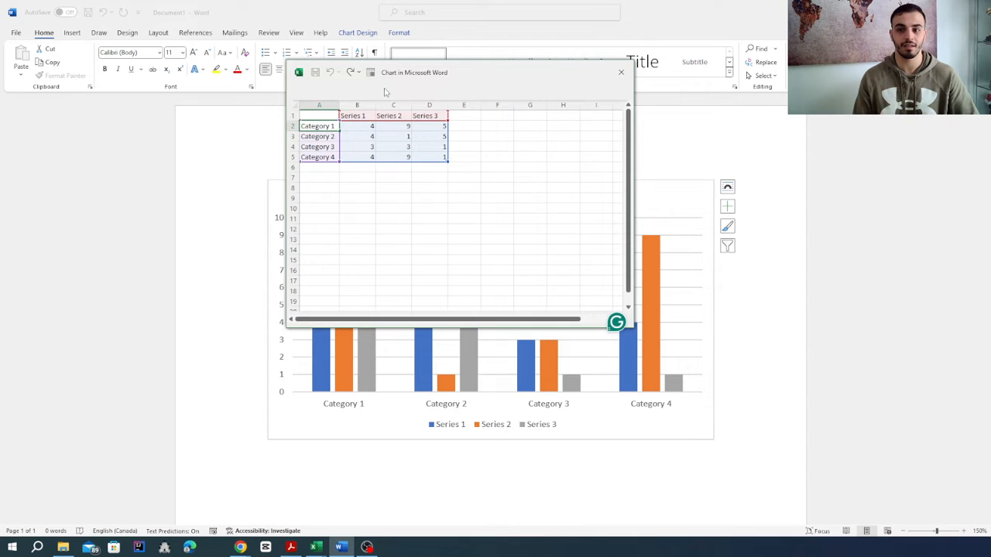
pyautogui.press('BackSpace')
pyautogui.press('BackSpace')
pyautogui.press('BackSpace')
pyautogui.press('BackSpace')
pyautogui.press('BackSpace')
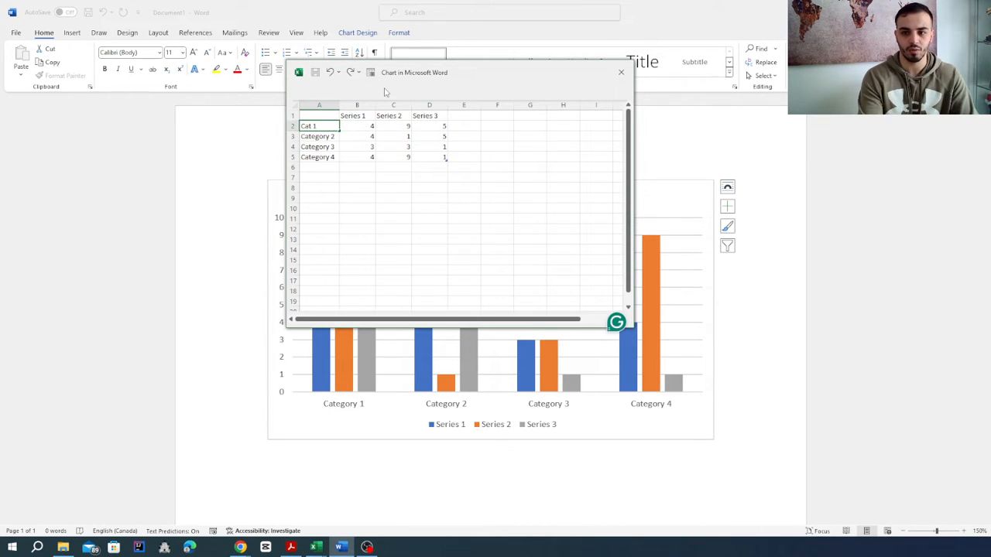
pyautogui.press('Return')
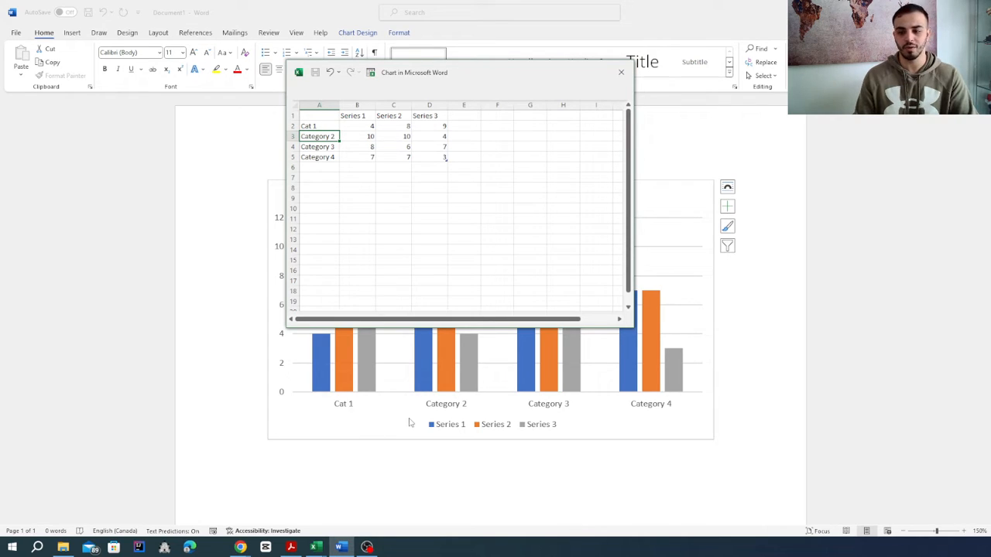
# - Rename the Series 1 header in cell B1 to Ser 1 and close the chart's data sheet
pyautogui.click(349, 115)
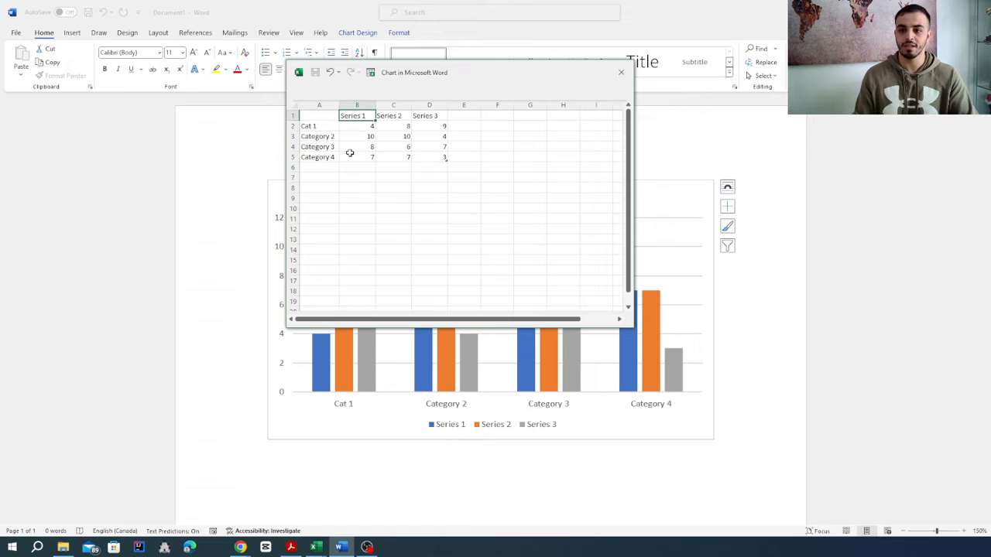
pyautogui.hotkey('ctrl', 'z')
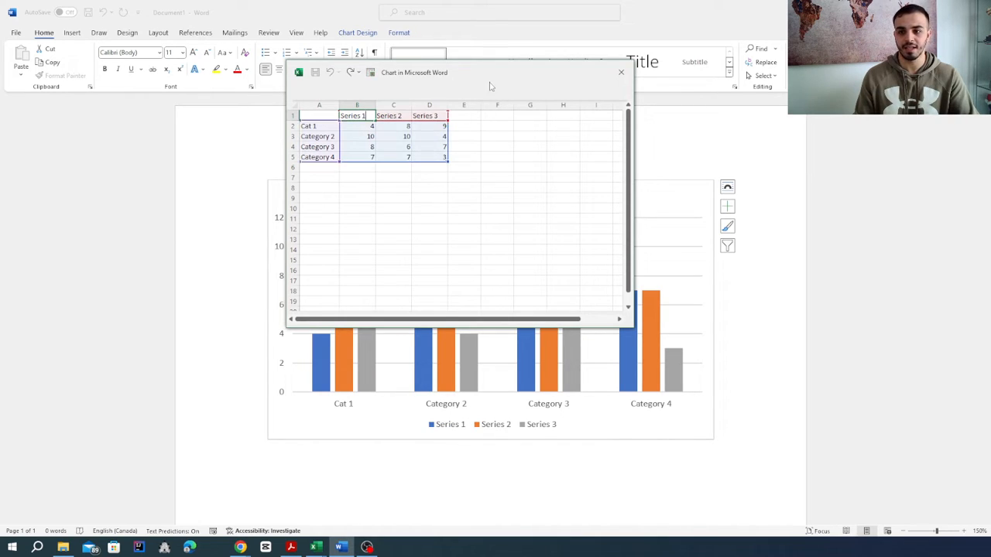
pyautogui.press('BackSpace')
pyautogui.press('BackSpace')
pyautogui.press('BackSpace')
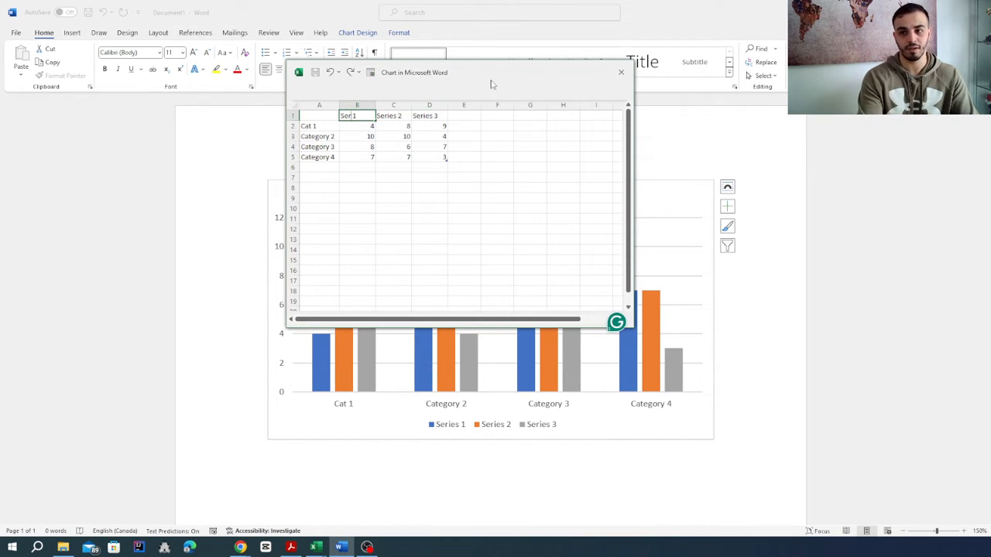
pyautogui.press('Return')
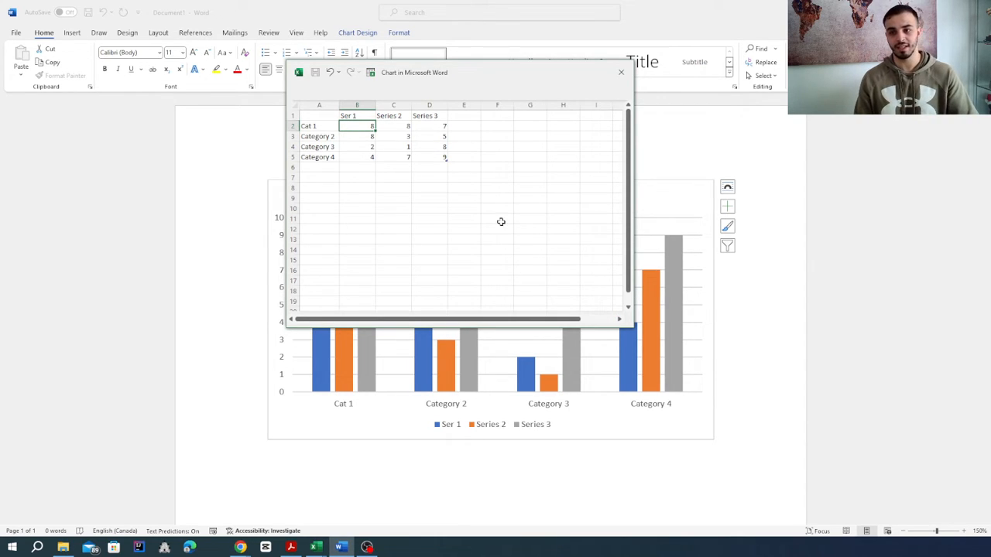
pyautogui.click(464, 198)
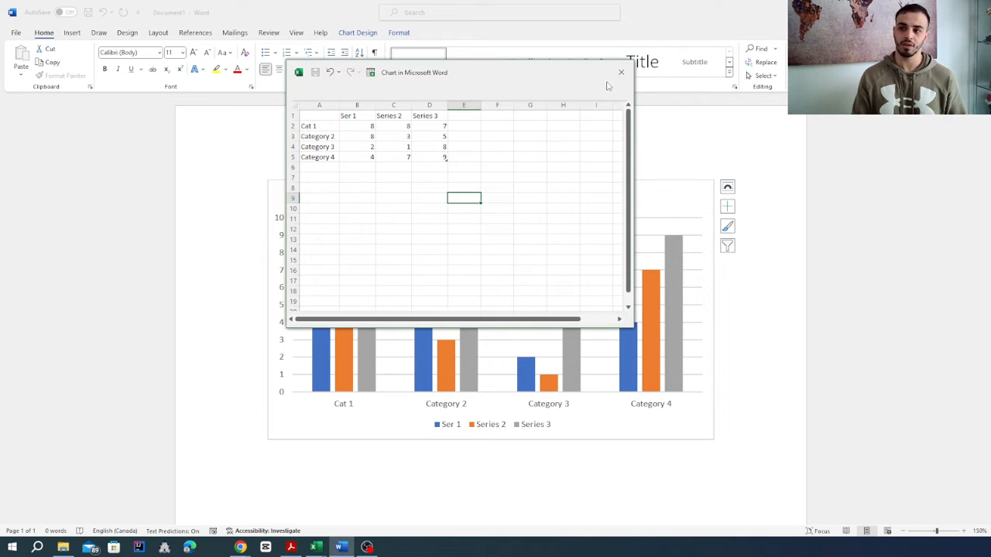
pyautogui.click(621, 72)
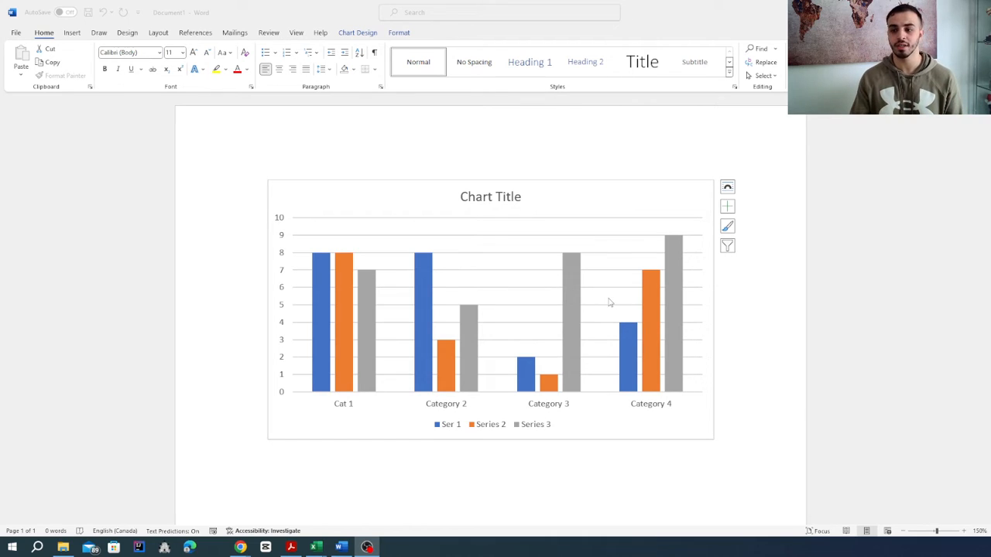
# - Apply the chart style with the dark grey gradient background to the column chart
pyautogui.click(586, 193)
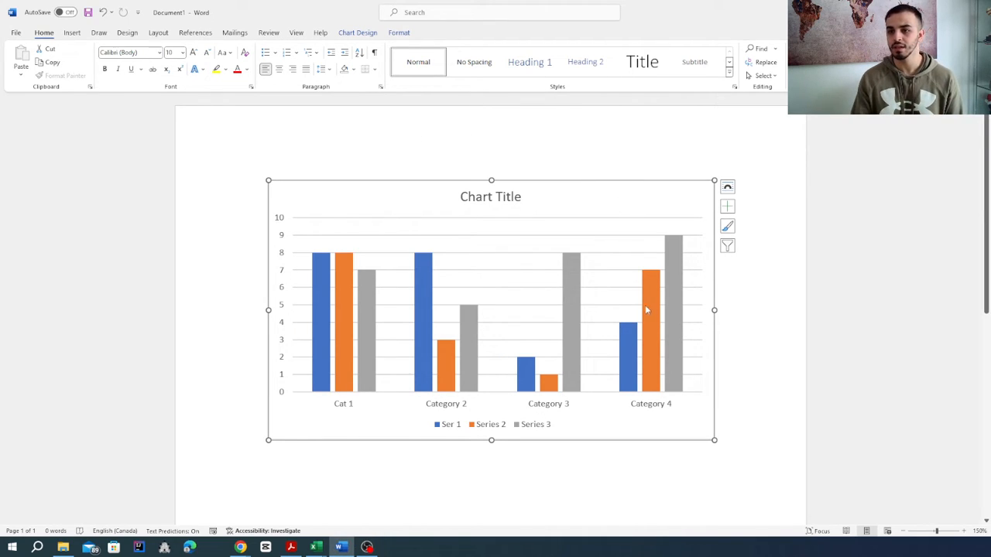
pyautogui.doubleClick(655, 192)
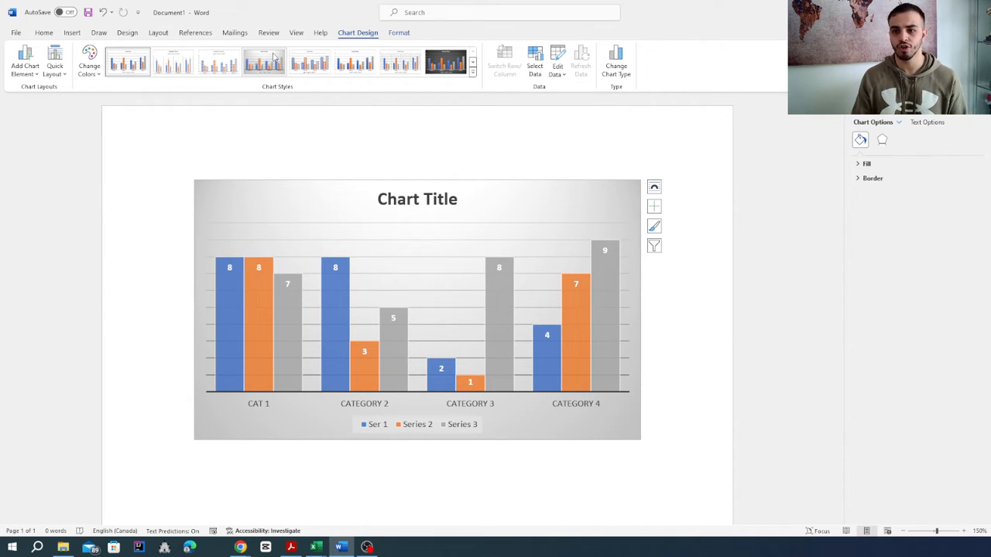
pyautogui.click(258, 66)
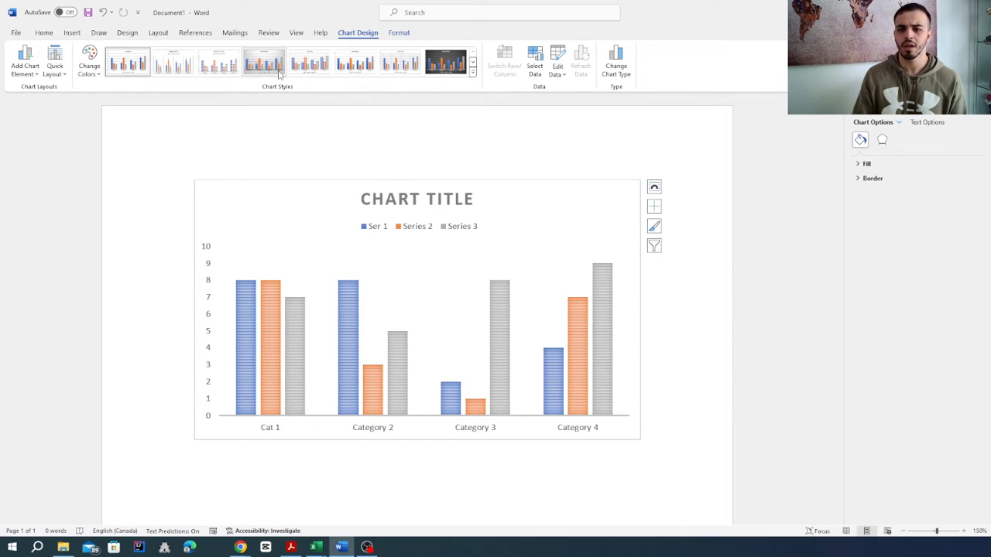
pyautogui.click(441, 66)
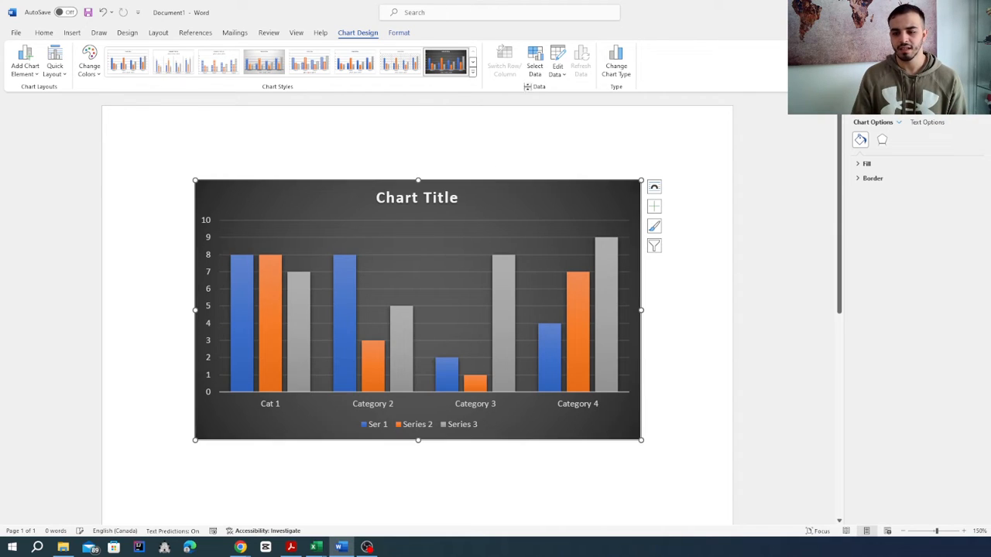
pyautogui.click(681, 308)
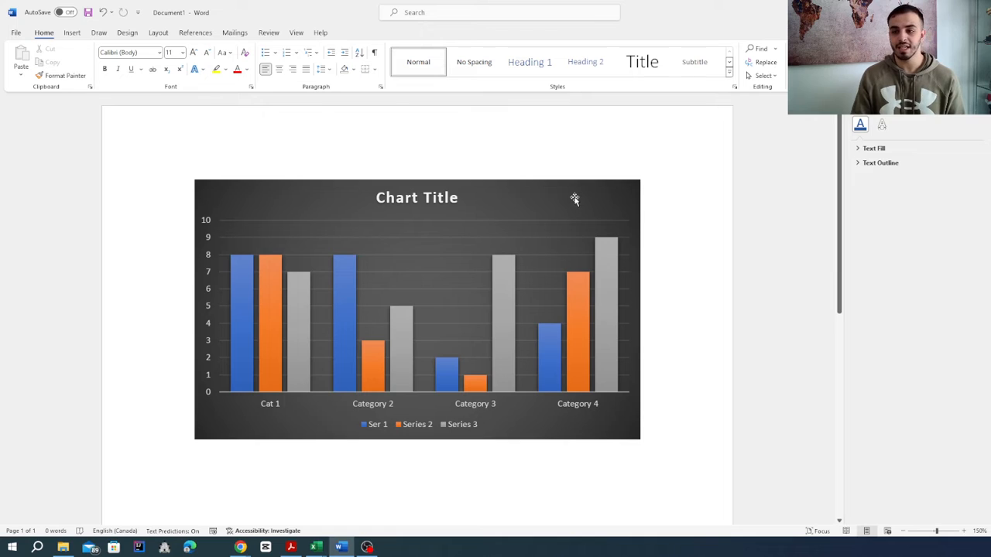
# - Add axis titles, data labels and a data table to the chart
pyautogui.click(574, 198)
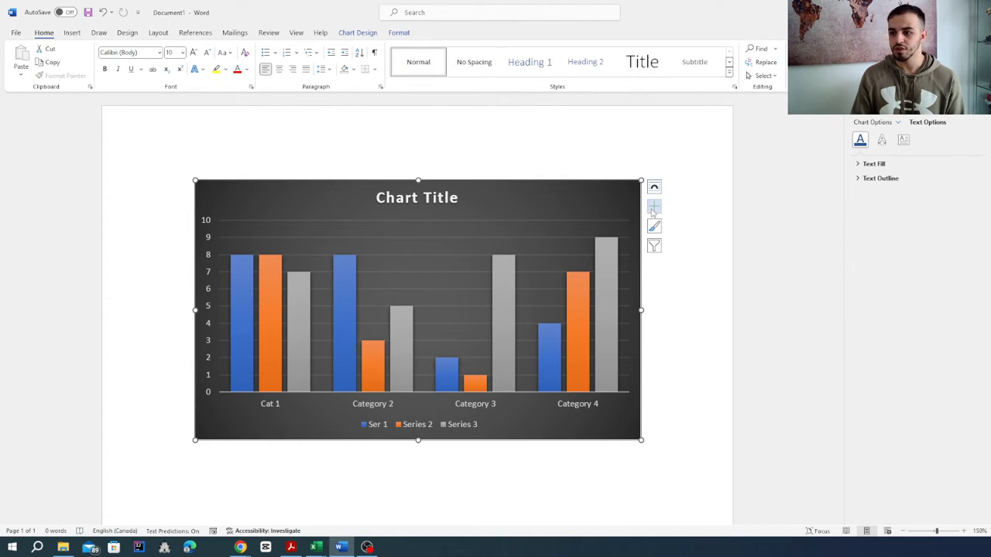
pyautogui.click(653, 210)
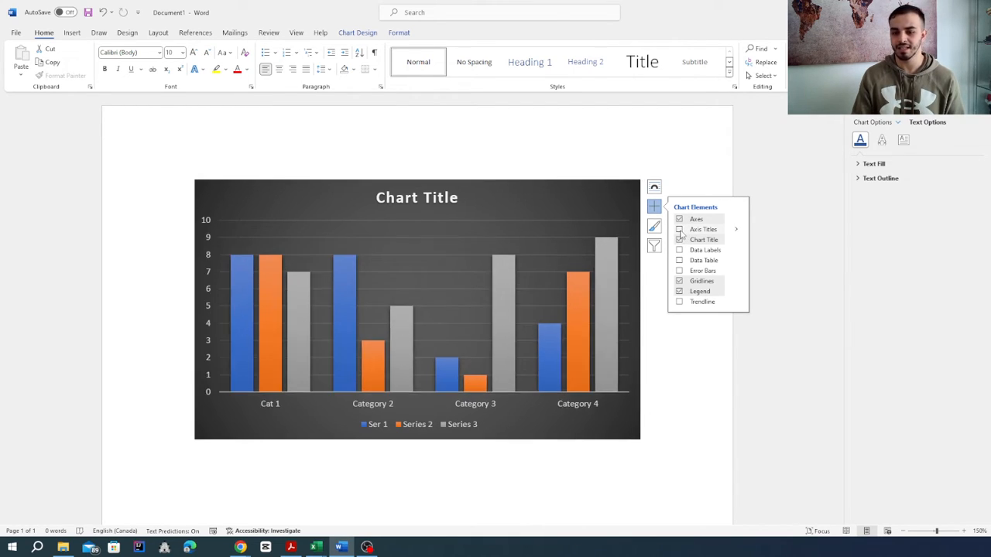
pyautogui.click(678, 229)
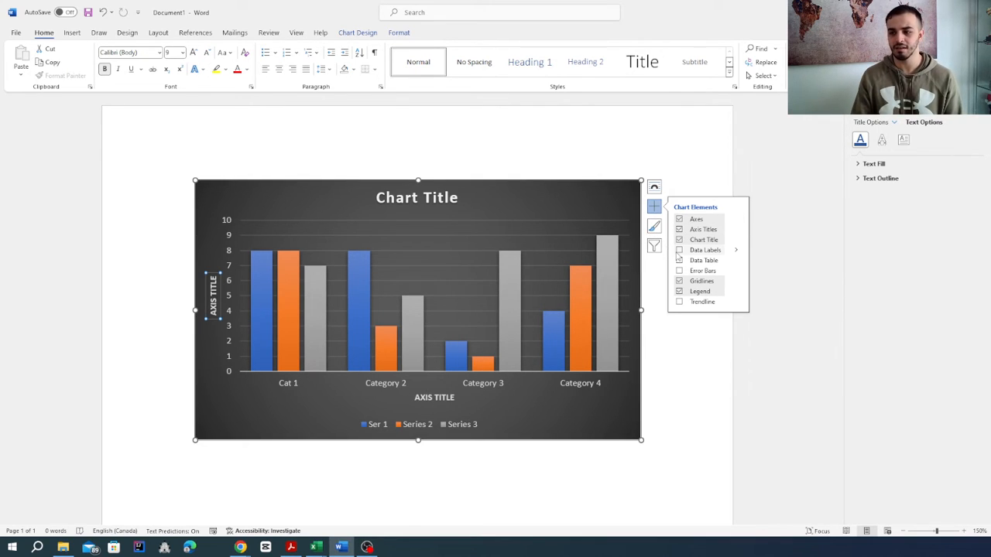
pyautogui.click(678, 251)
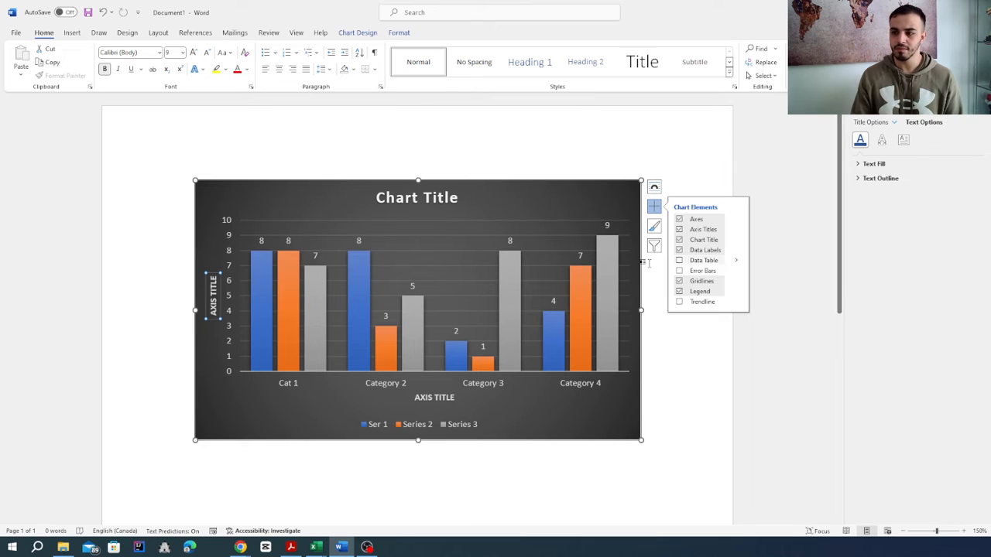
pyautogui.click(678, 261)
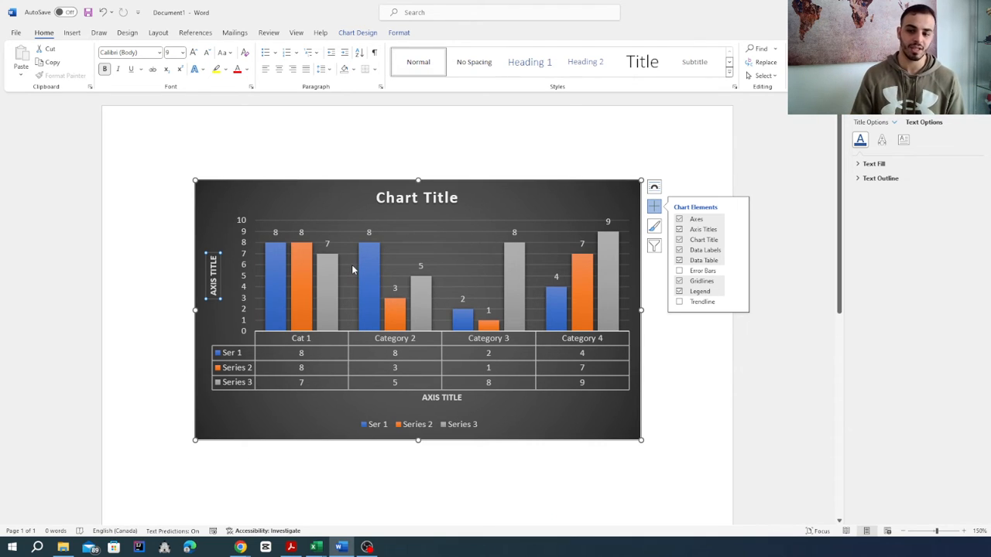
# - Try to add a trendline based on the Ser 1 series
pyautogui.click(679, 303)
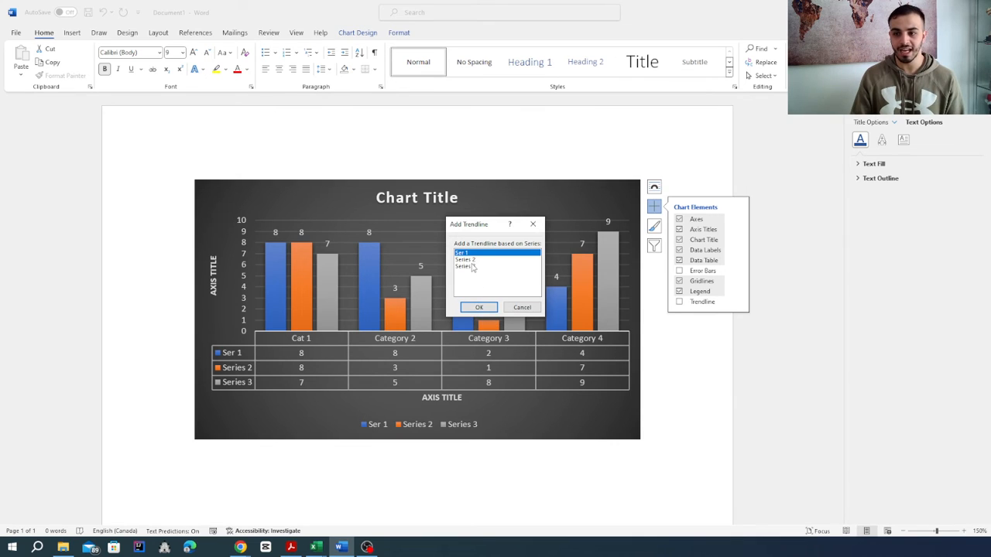
pyautogui.click(478, 307)
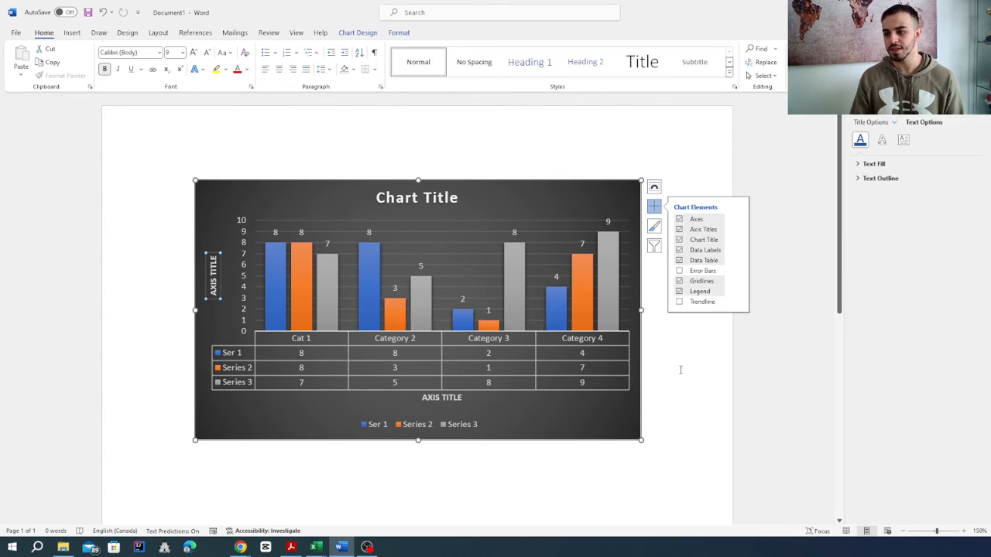
pyautogui.click(689, 236)
# - Look through the chart's style choices and its filter options without applying a change
pyautogui.click(608, 238)
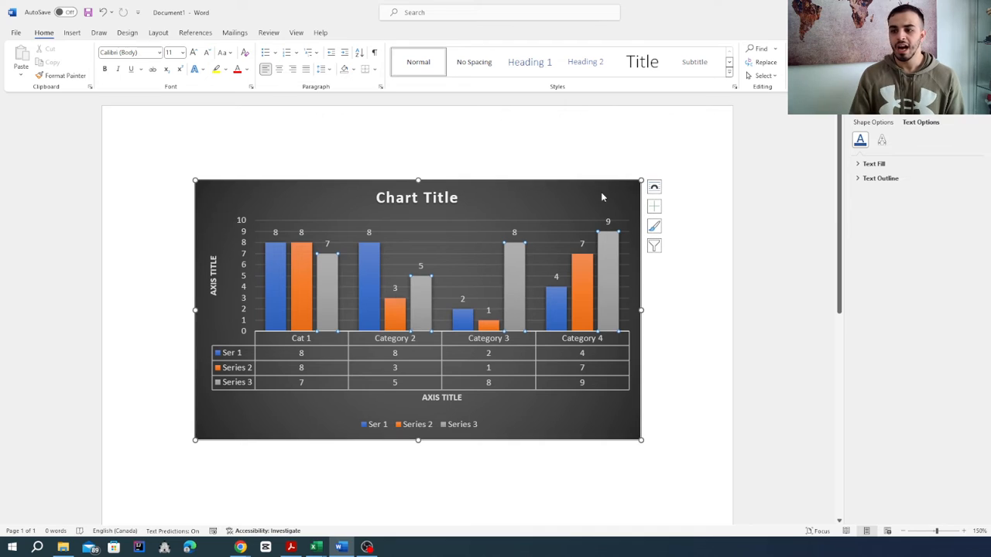
pyautogui.click(655, 225)
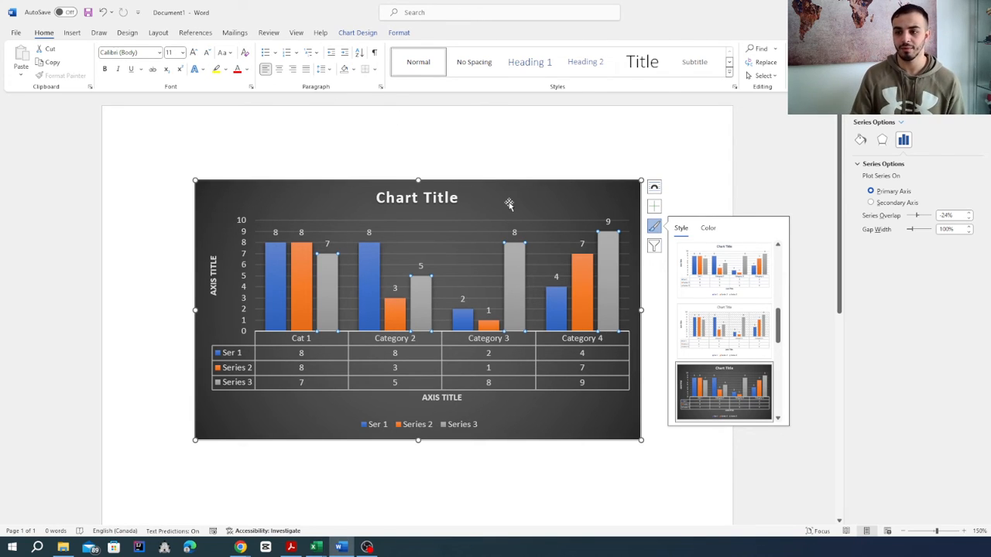
pyautogui.click(506, 204)
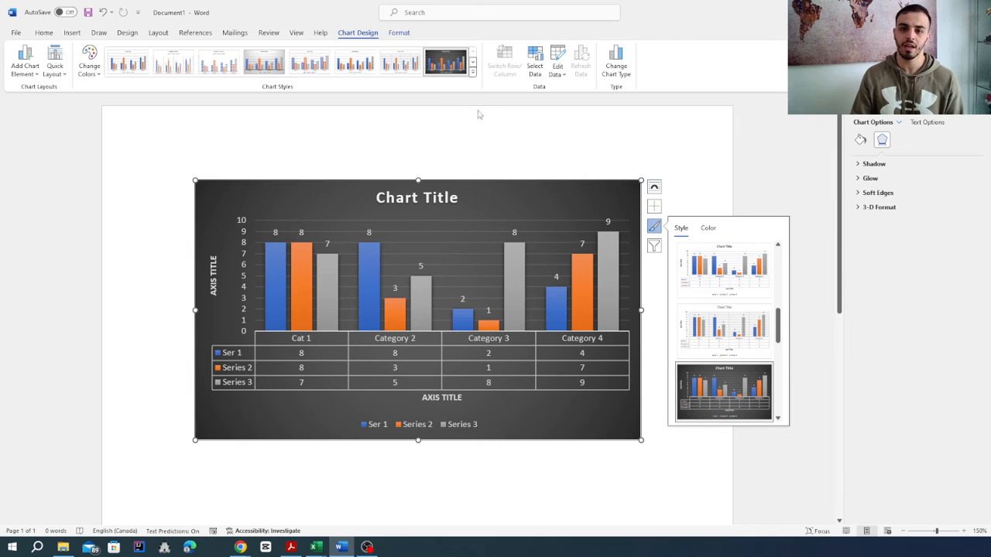
pyautogui.click(654, 247)
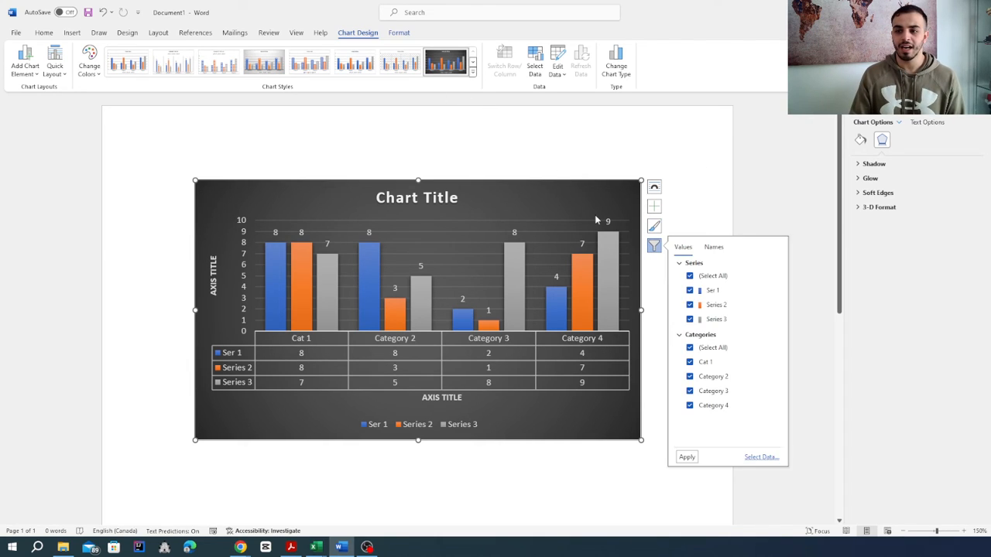
pyautogui.click(596, 217)
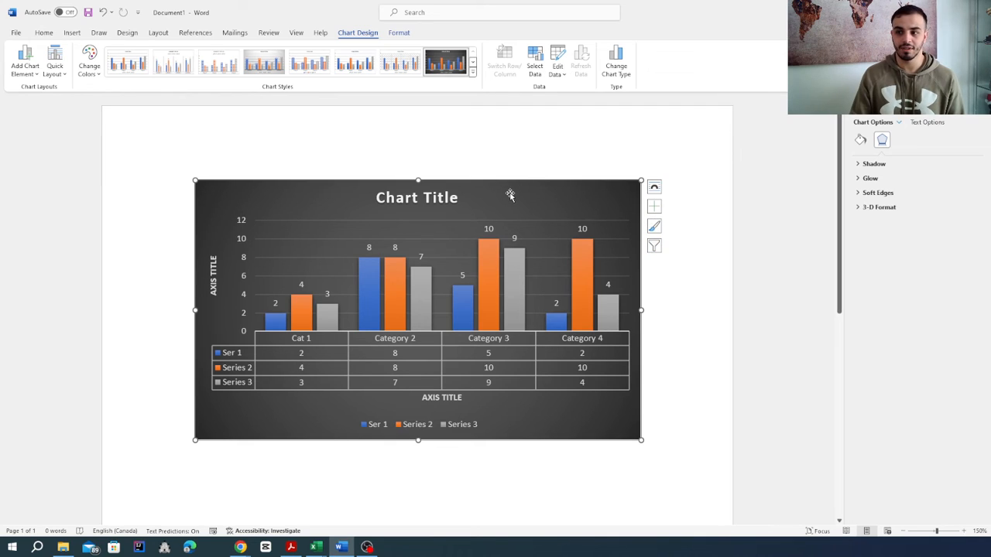
# - Bring up the commands available for the chart's plot area
pyautogui.rightClick(509, 194)
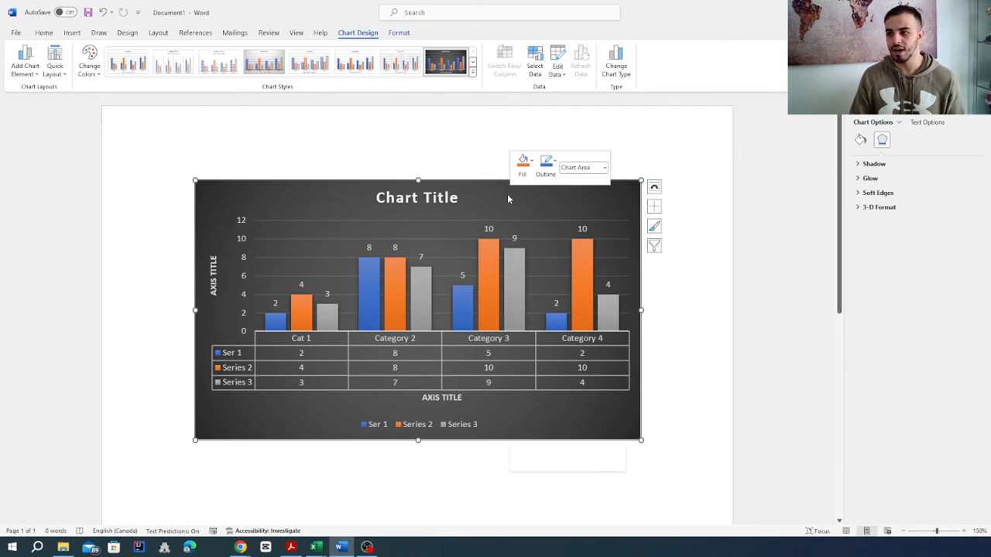
pyautogui.click(437, 247)
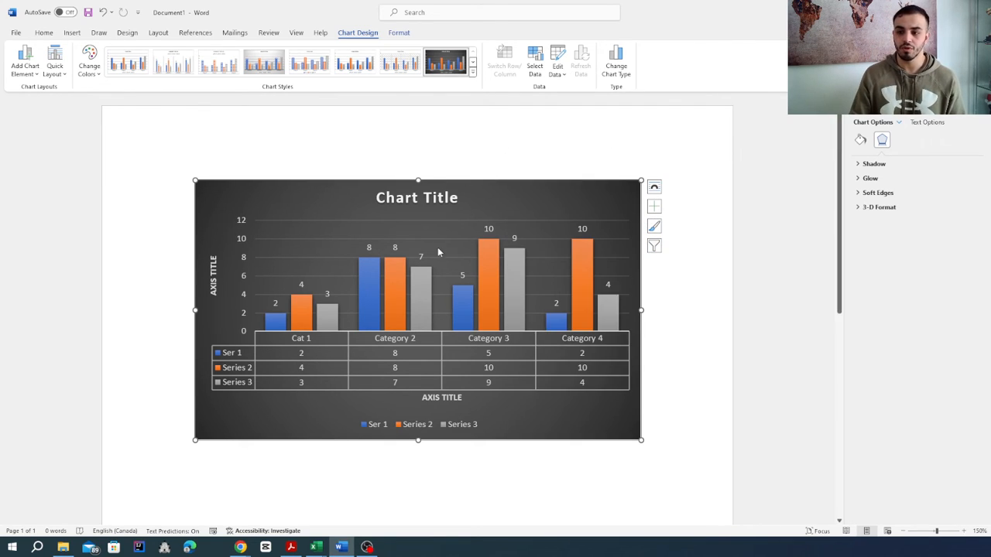
pyautogui.rightClick(420, 243)
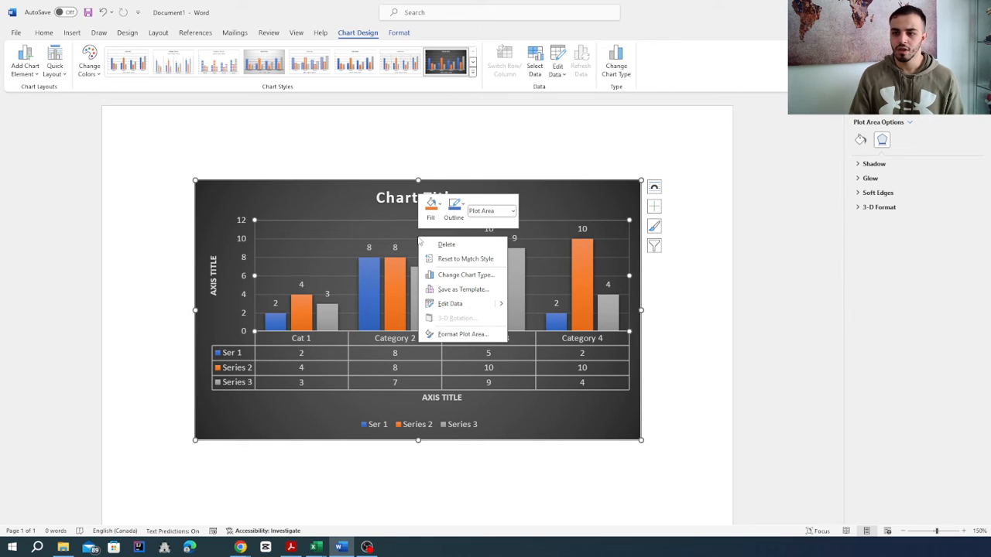